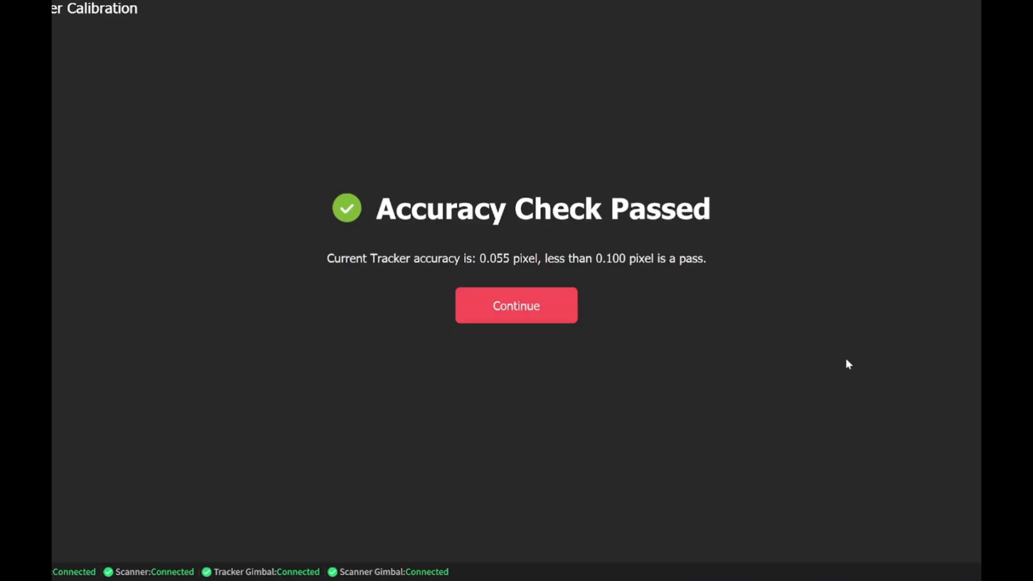
- Continue past the tracker accuracy check, scan the turbo housing, and complete the scan
left_click(537, 309)
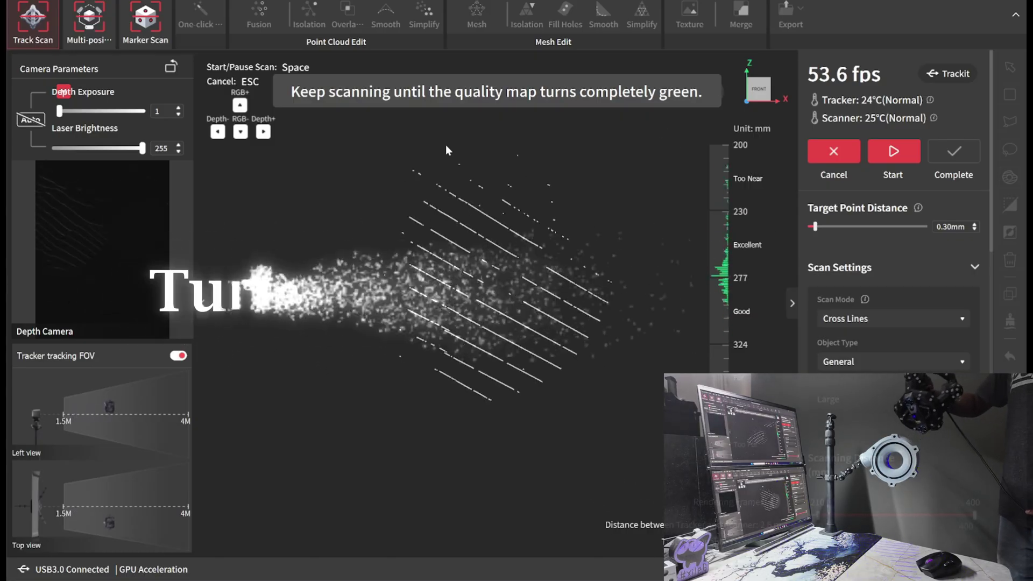
key("space")
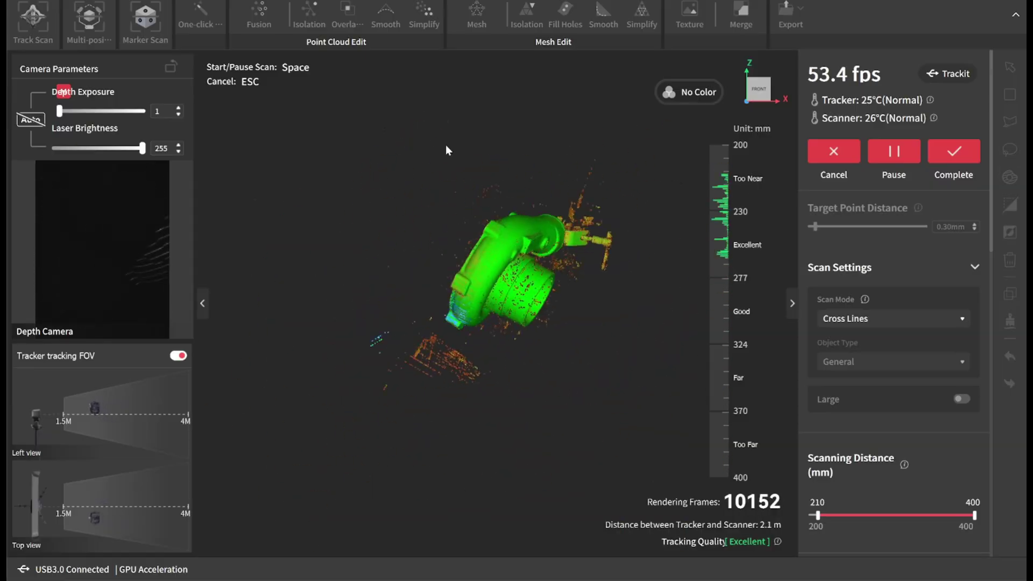
key("space")
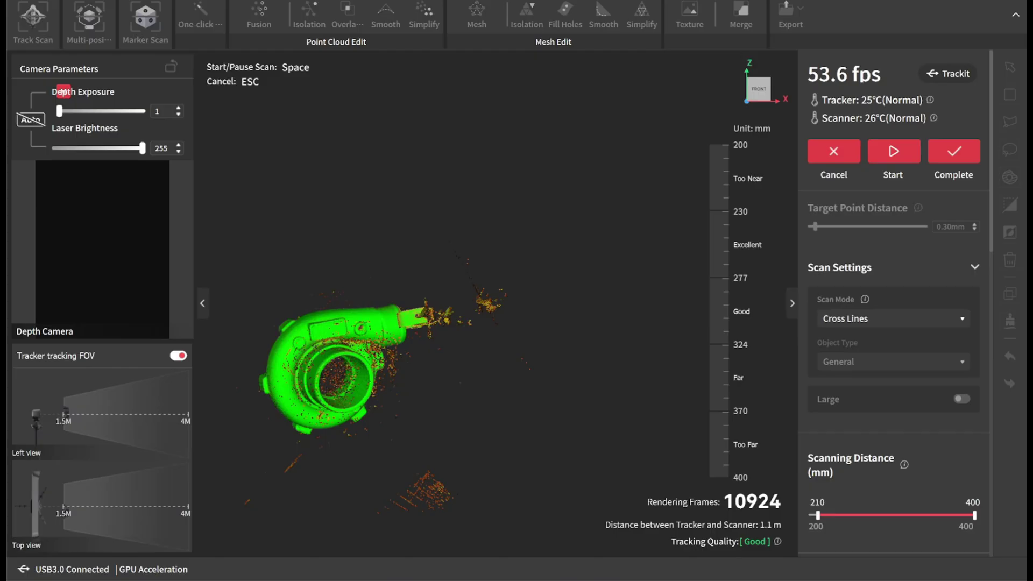
left_click(961, 159)
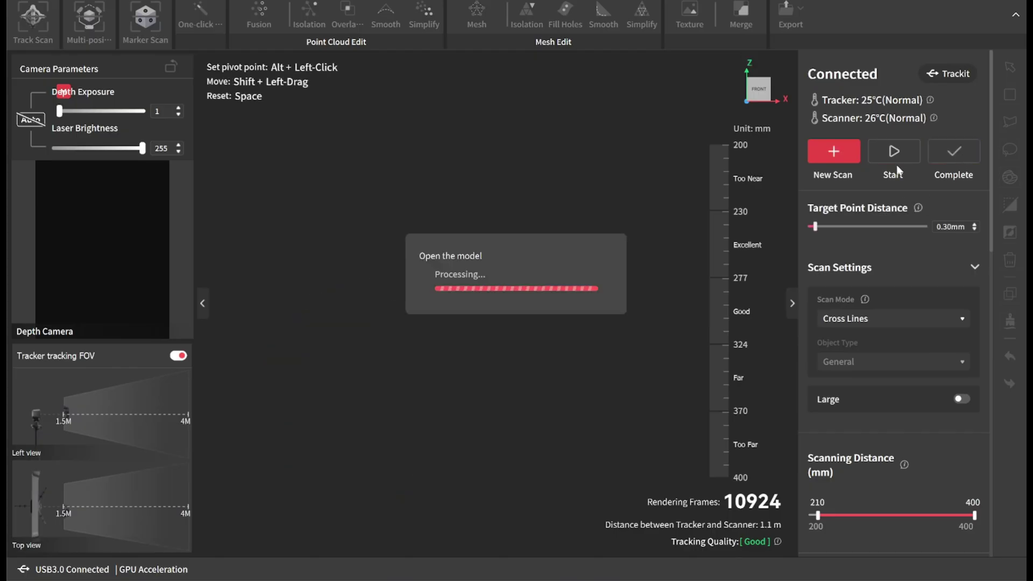
- Inspect the raw turbo scan from several sides and fuse its point cloud with a point distance of 0.33 mm
left_click_drag(637, 172, 352, 528)
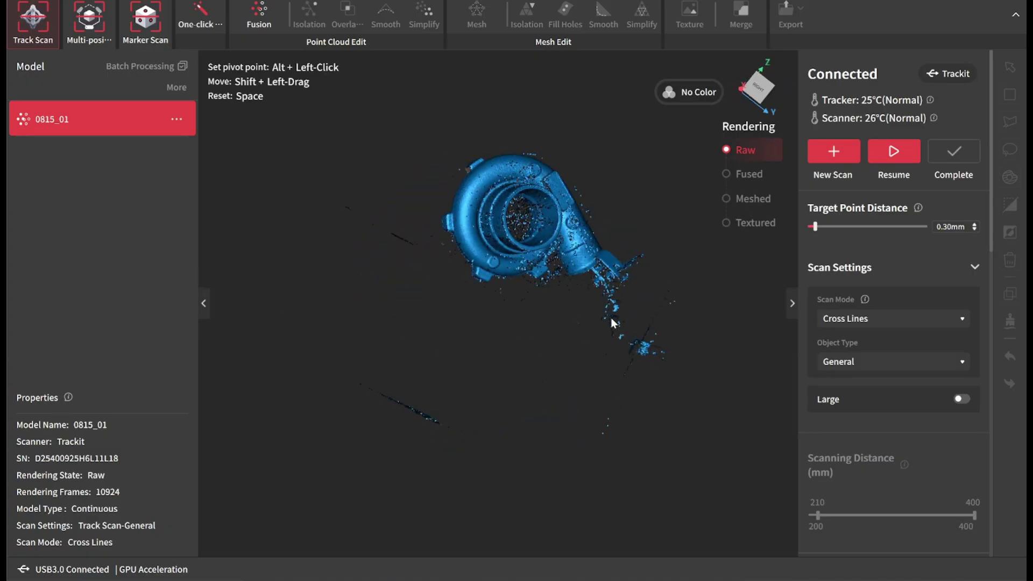
left_click_drag(611, 321, 436, 366)
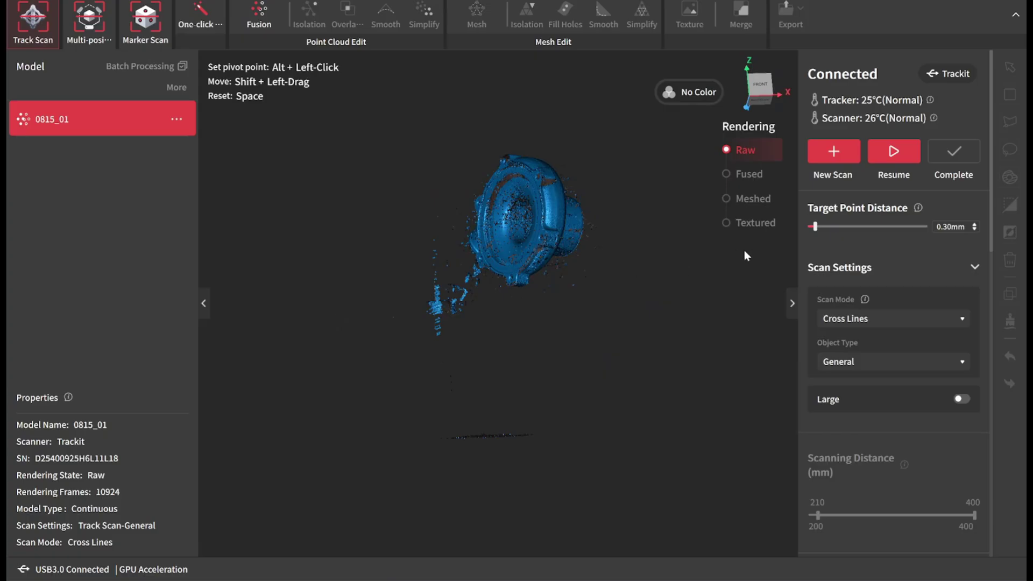
left_click_drag(746, 256, 135, 333)
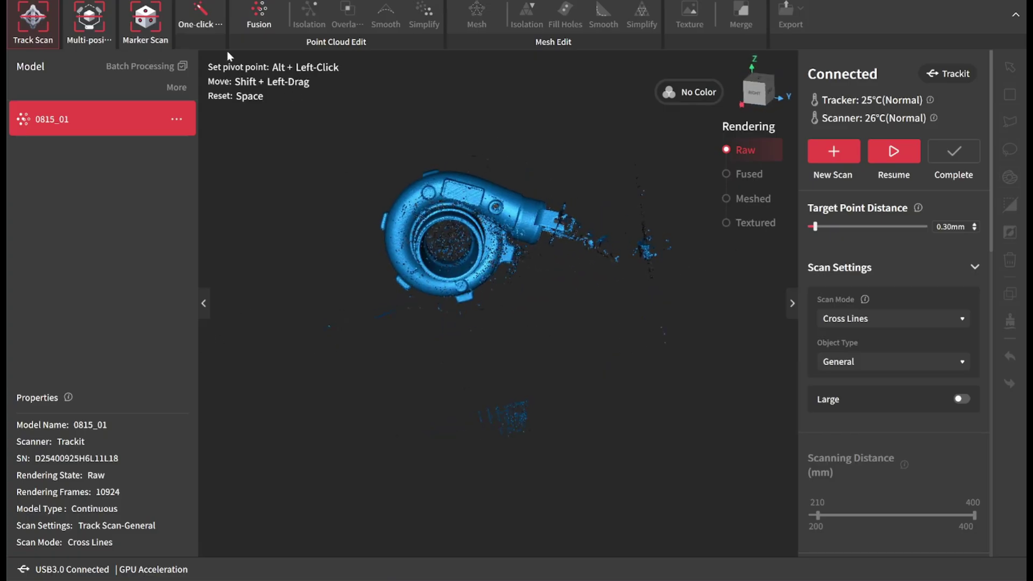
left_click(246, 21)
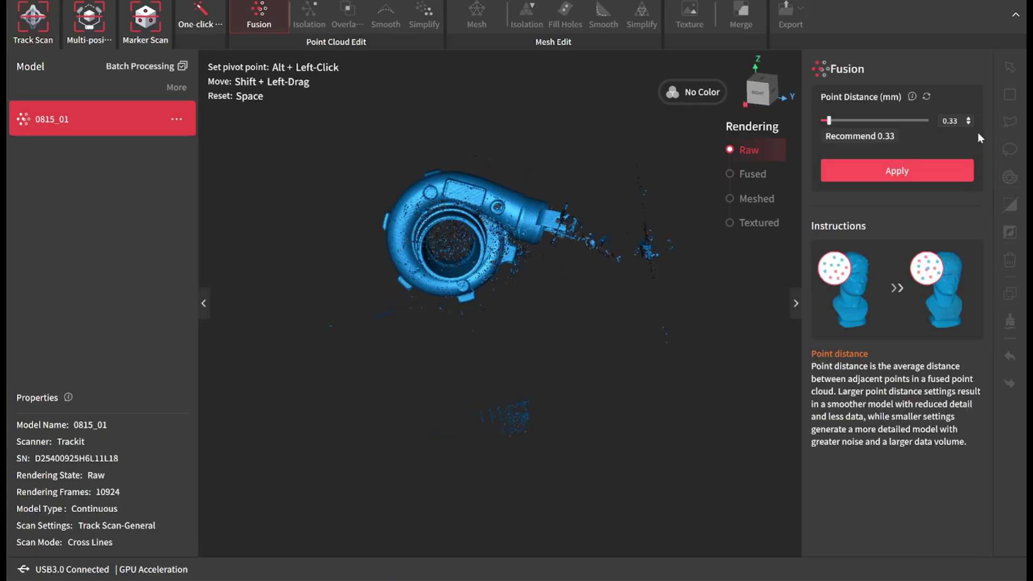
left_click(951, 165)
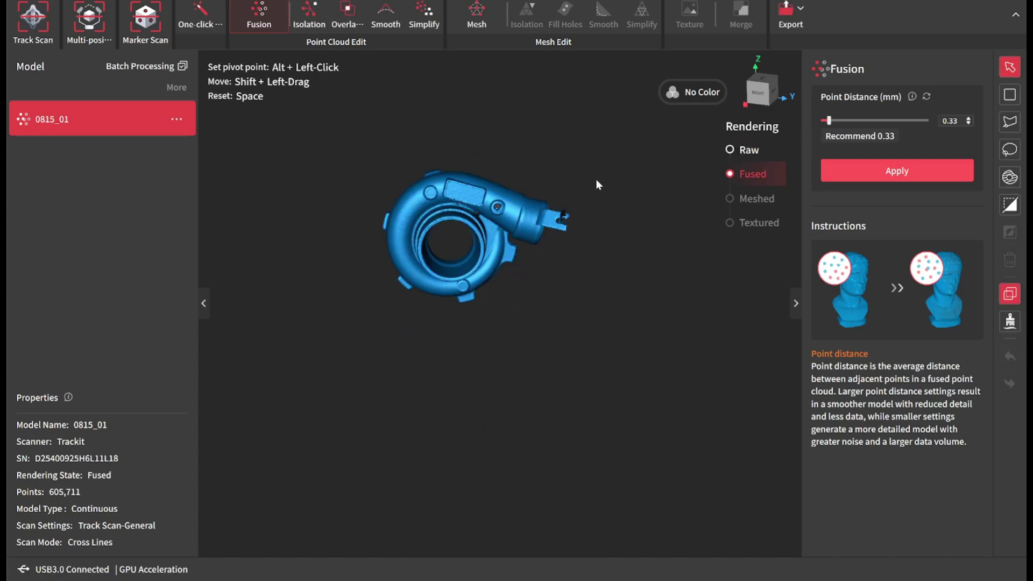
- Detect and remove isolated points from the fused turbo point cloud at an isolation rate of 15.0%
left_click_drag(571, 180, 547, 252, "shift")
scroll(566, 263, "up", 3)
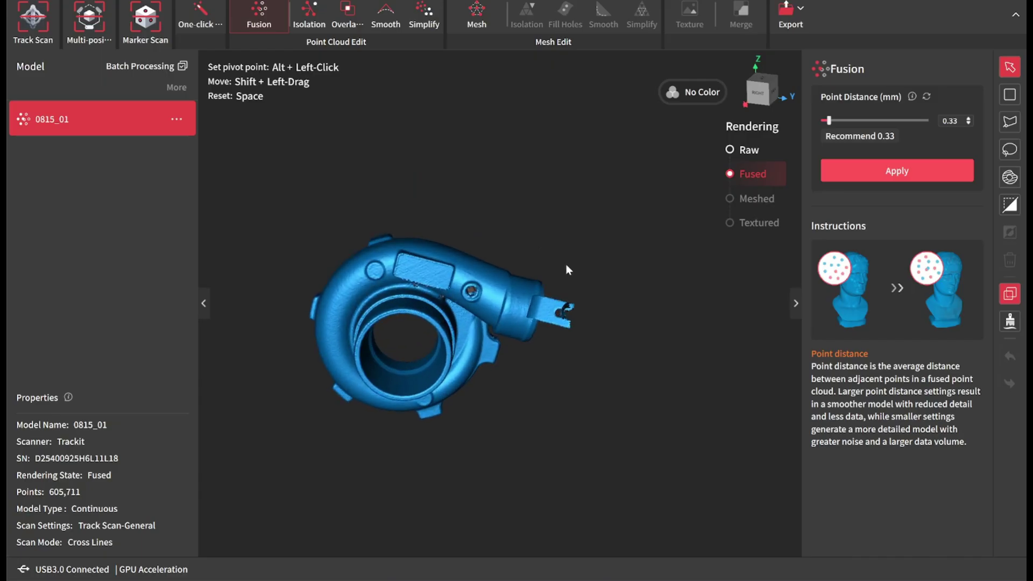
left_click_drag(480, 454, 487, 317)
left_click(312, 22)
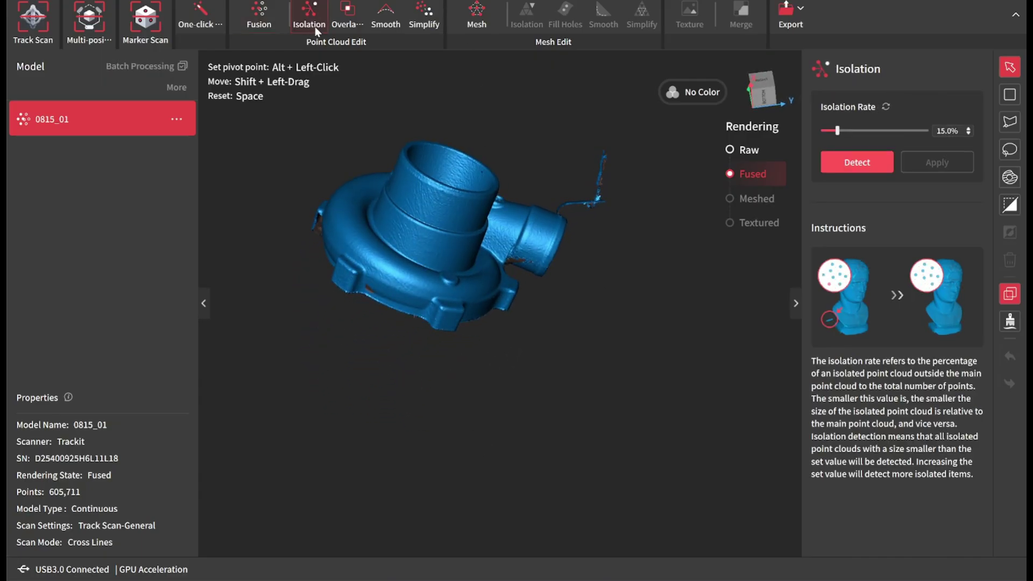
left_click(844, 167)
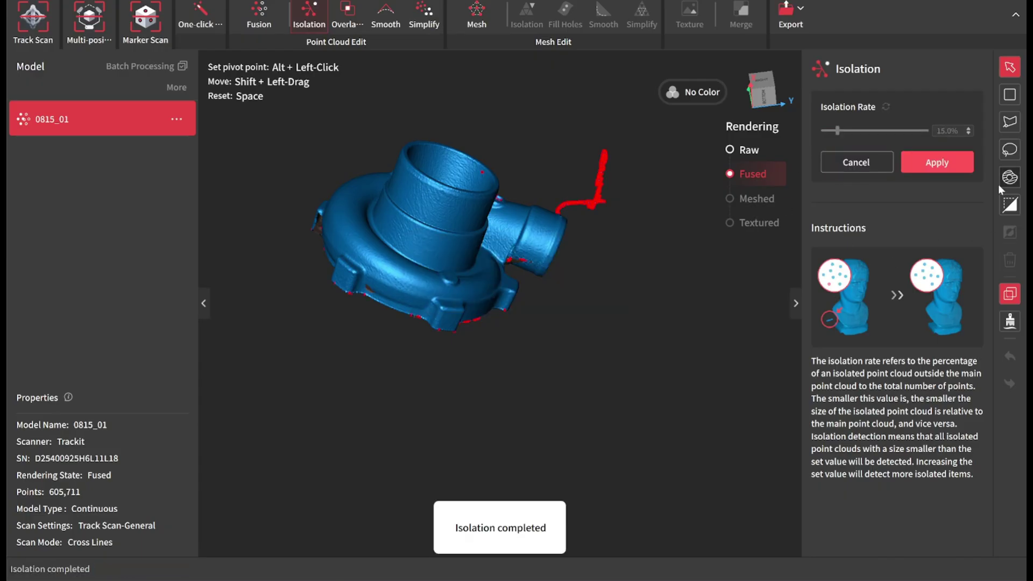
left_click(954, 166)
- Detect and remove overlapping points from the turbo point cloud with a vertical distance of 0.70 mm
left_click_drag(625, 231, 382, 181)
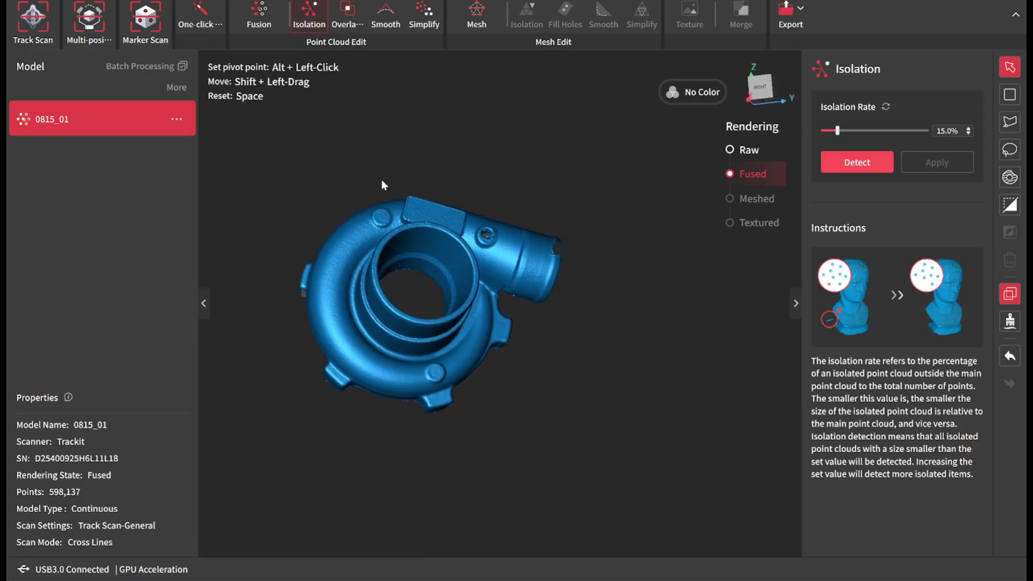
left_click(342, 27)
left_click(873, 177)
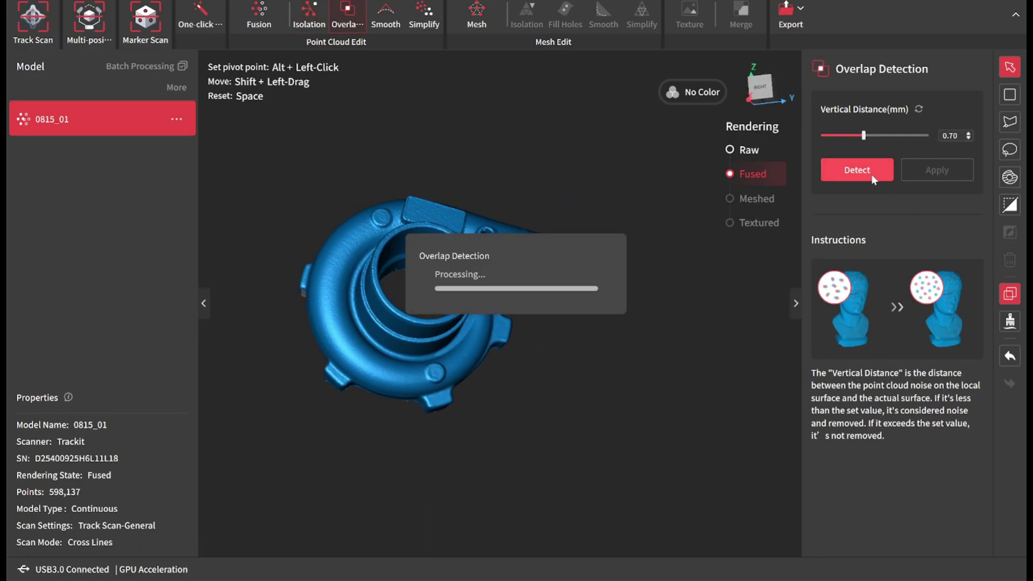
left_click(937, 169)
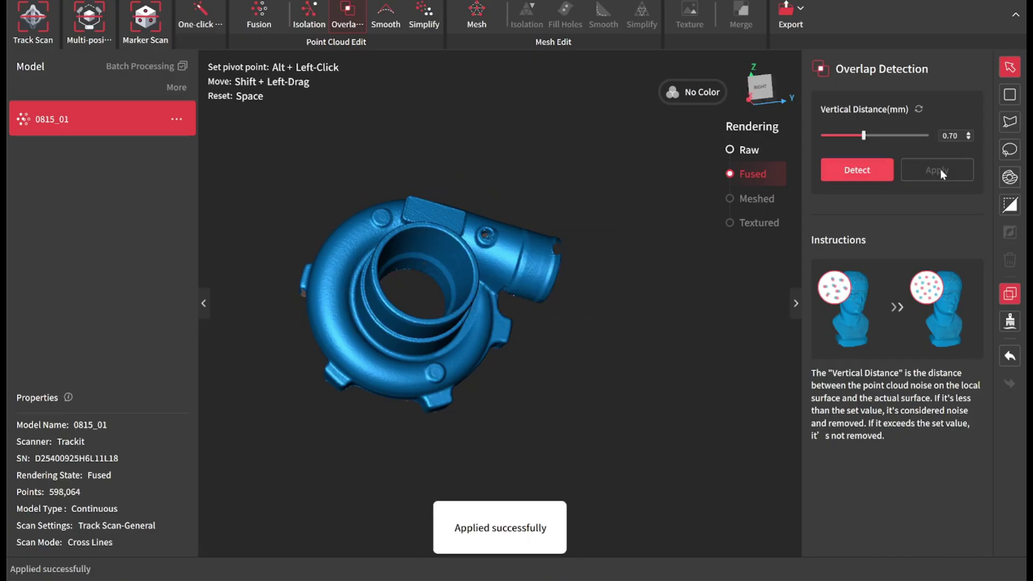
- Mesh the turbo point cloud at quality 5.4 with automatic hole filling at a 30% ratio, and inspect the mesh
left_click(478, 23)
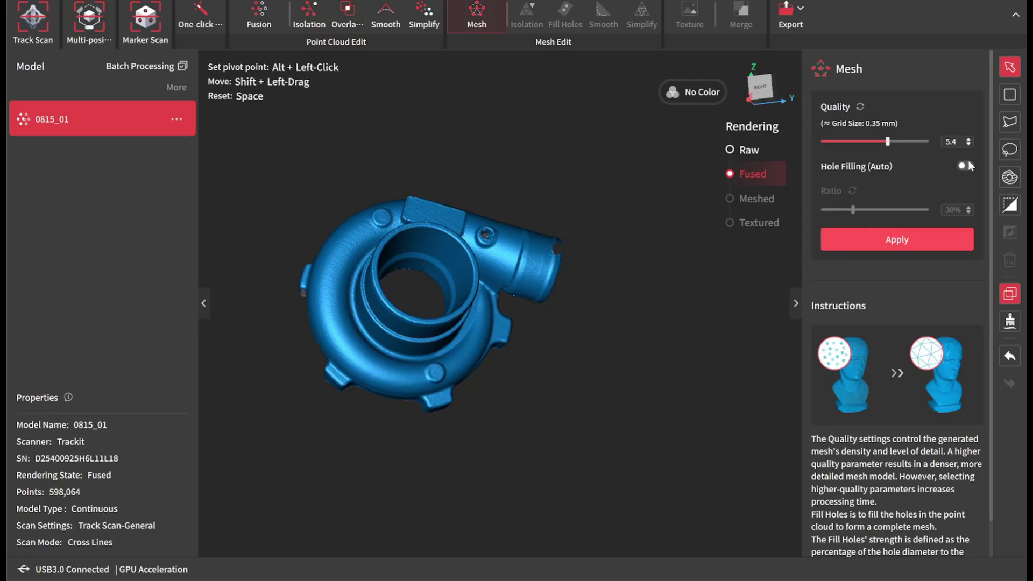
left_click(900, 246)
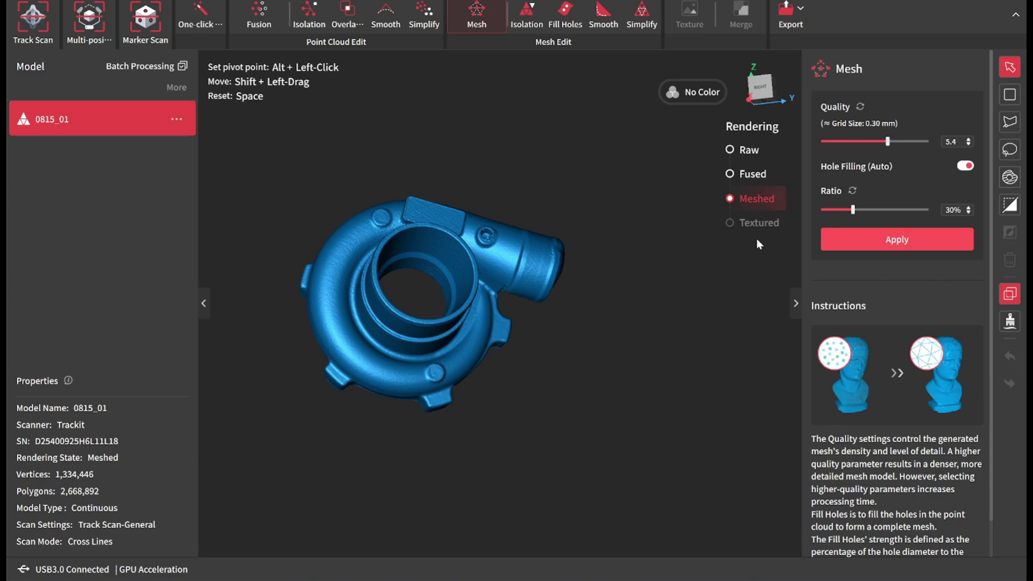
left_click_drag(622, 354, 532, 255)
scroll(490, 321, "up", 3)
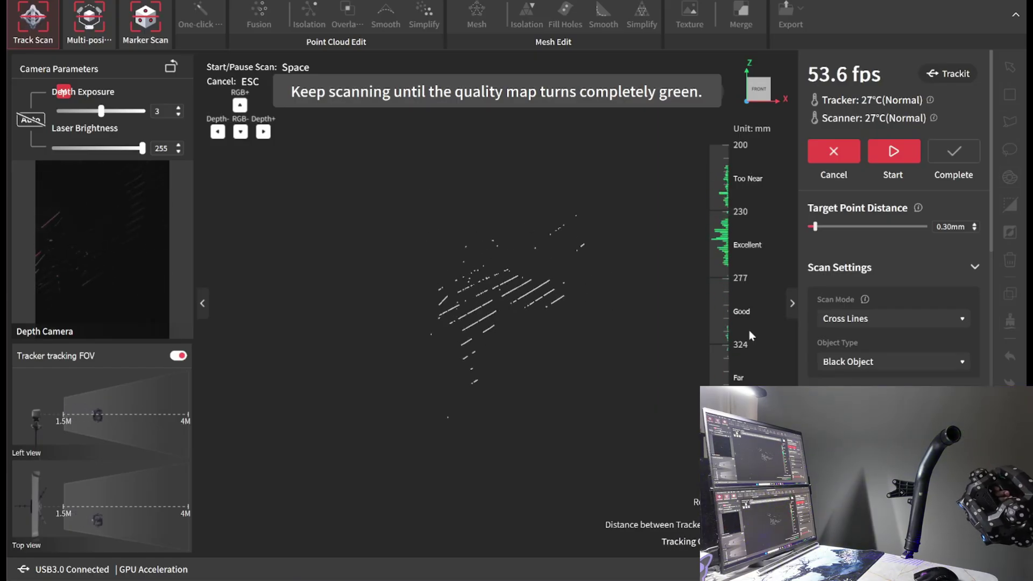
- Scan the black pipe over its full length as a Black Object, pausing and resuming as needed, and complete the scan
key("space")
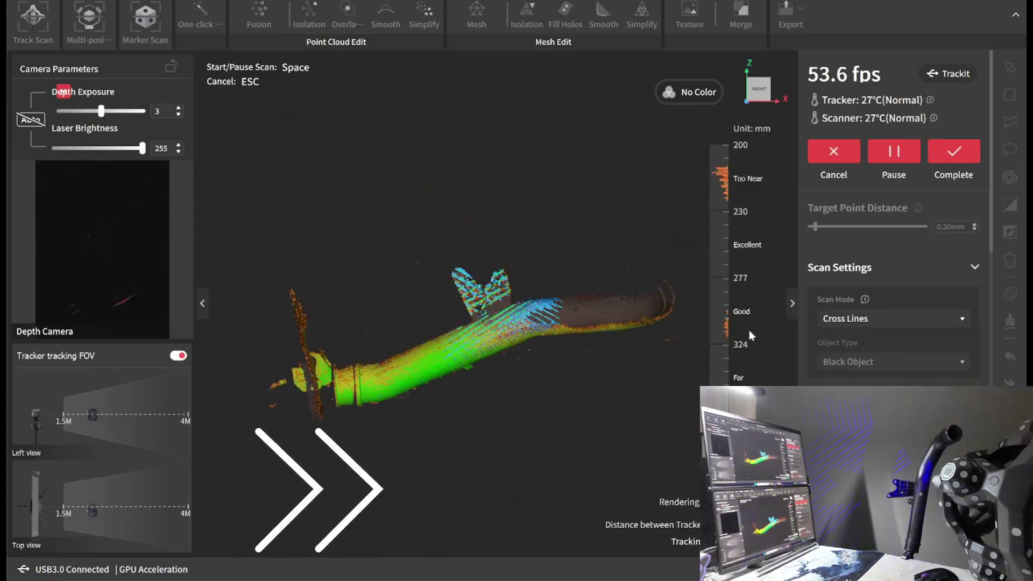
key("space")
key("space")
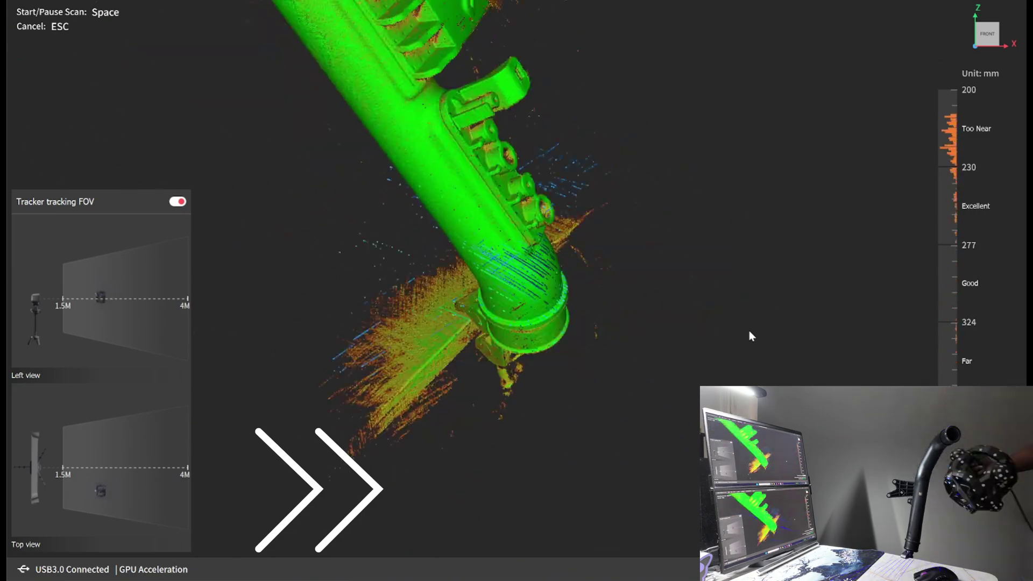
key("space")
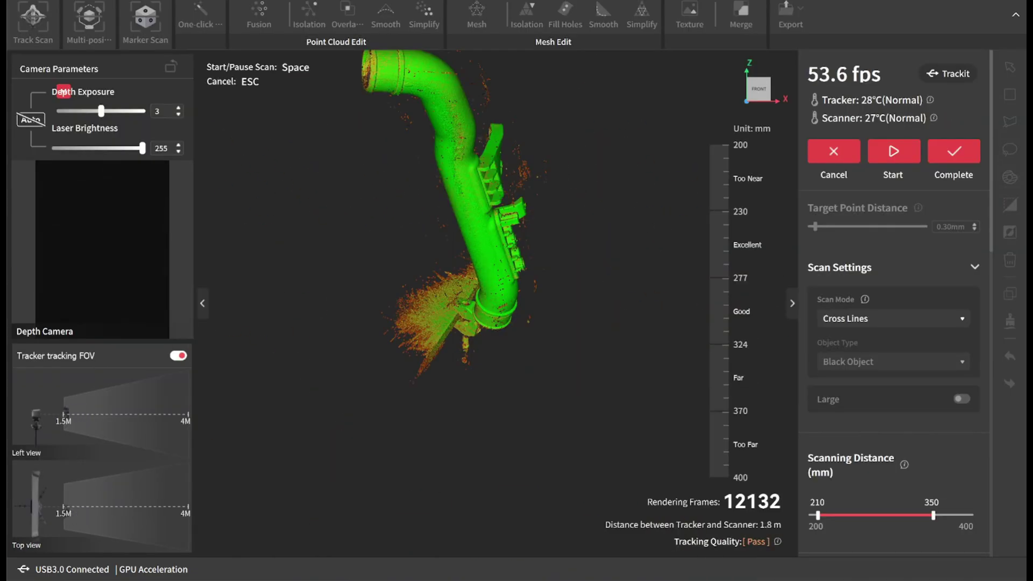
left_click(953, 151)
- Fuse the pipe's point cloud at a 0.50 mm point distance and remove its isolated points at a 15.0% isolation rate
left_click(259, 24)
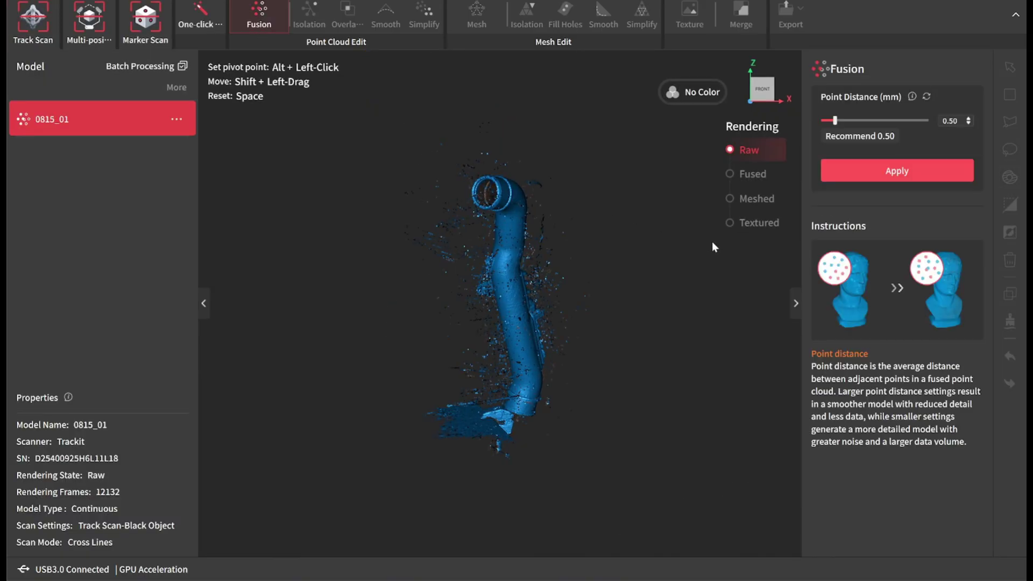
left_click(958, 163)
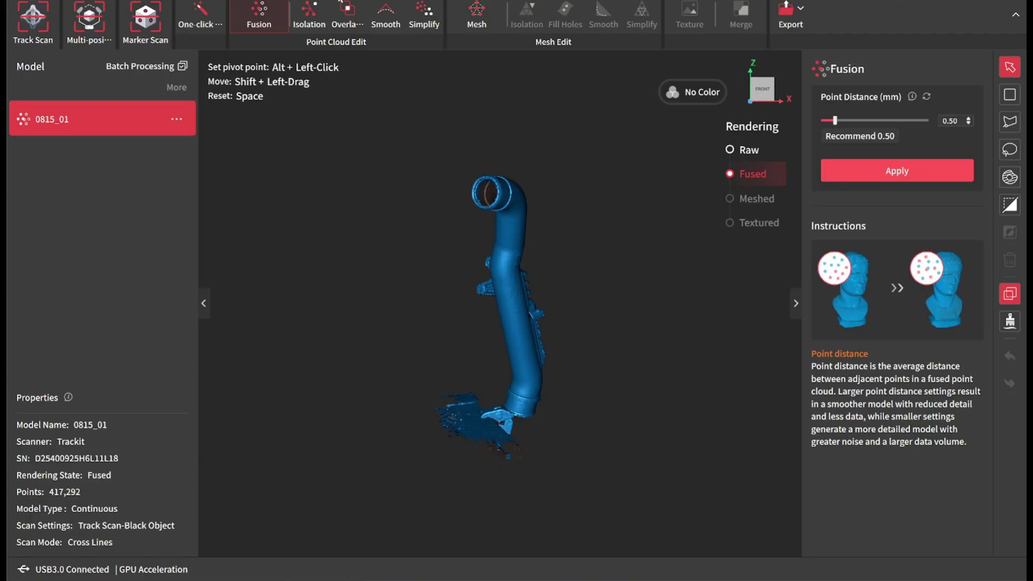
left_click(305, 14)
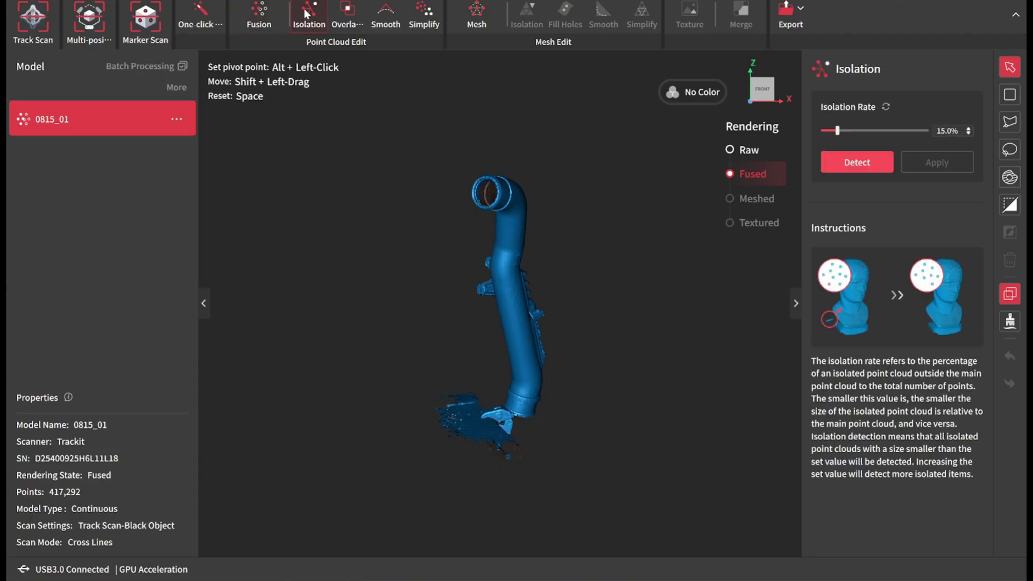
left_click(835, 168)
left_click_drag(618, 337, 842, 188)
left_click(930, 162)
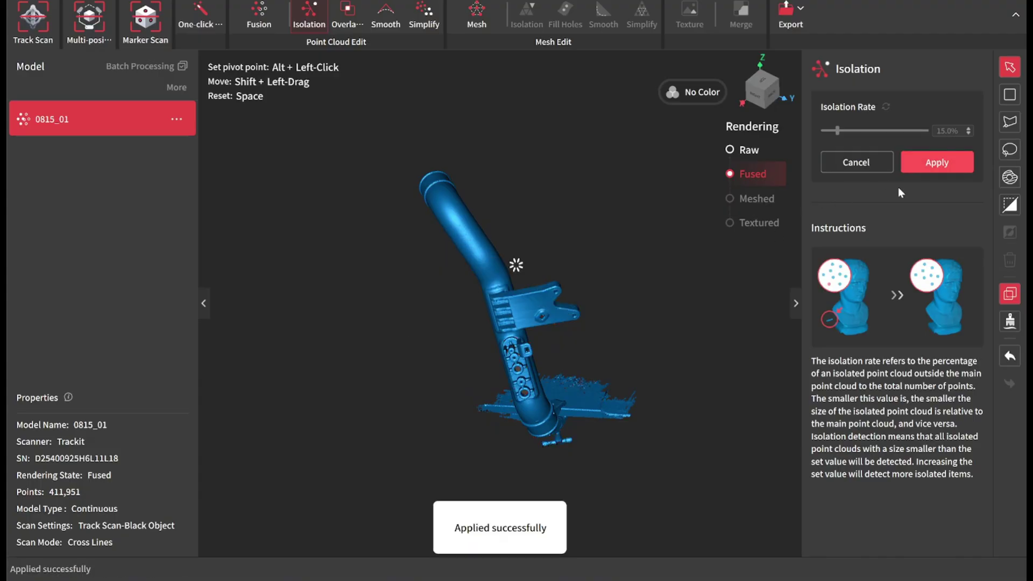
- Detect and remove overlapping points from the pipe's point cloud with a vertical distance of 1.07 mm
left_click_drag(501, 404, 454, 360)
left_click(343, 23)
left_click(840, 173)
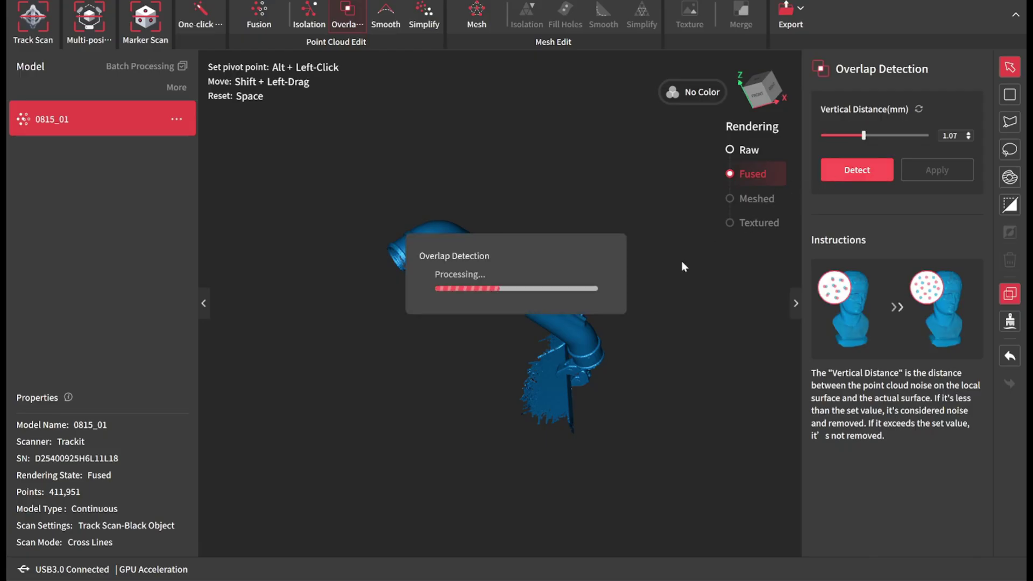
left_click(936, 171)
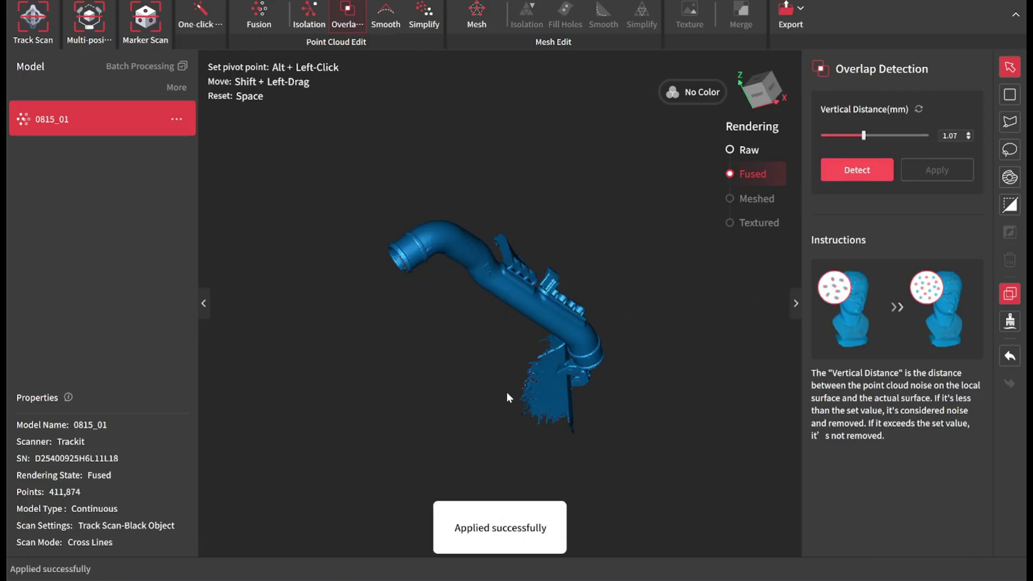
- Delete the scanned table surface and holding clamp from the lower end of the pipe's point cloud
left_click_drag(505, 392, 437, 334)
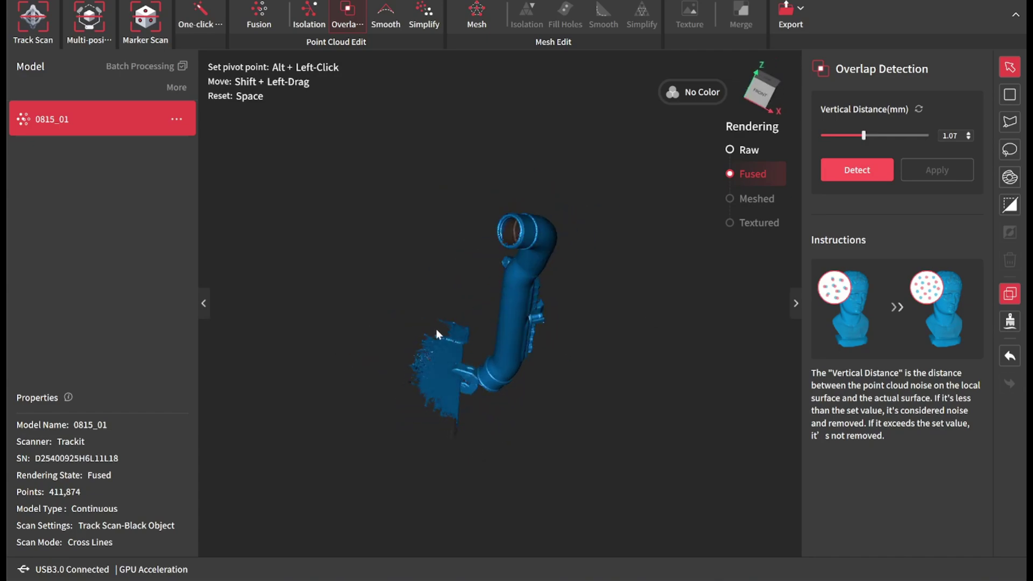
scroll(533, 397, "up", 10)
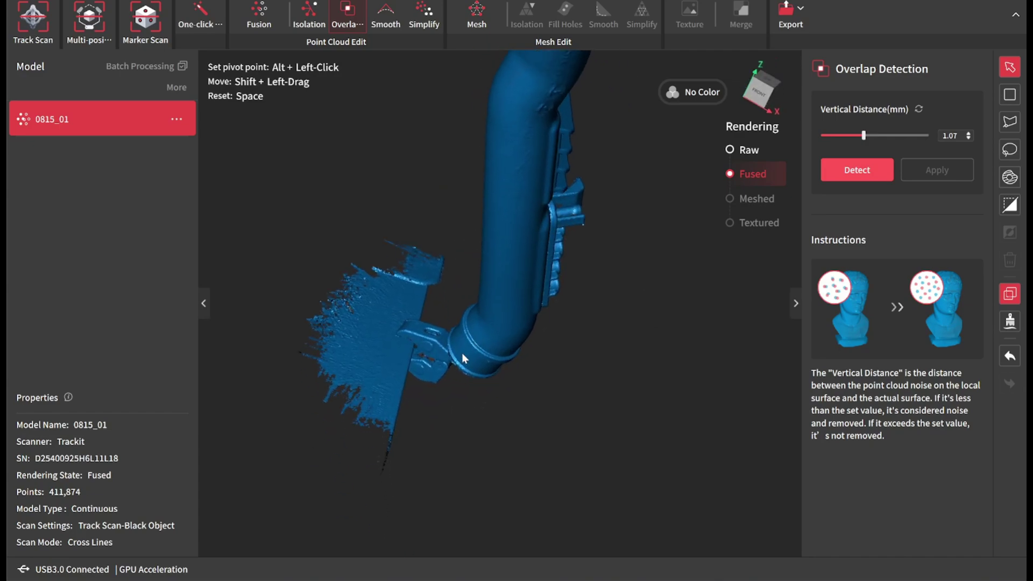
left_click_drag(446, 356, 560, 247)
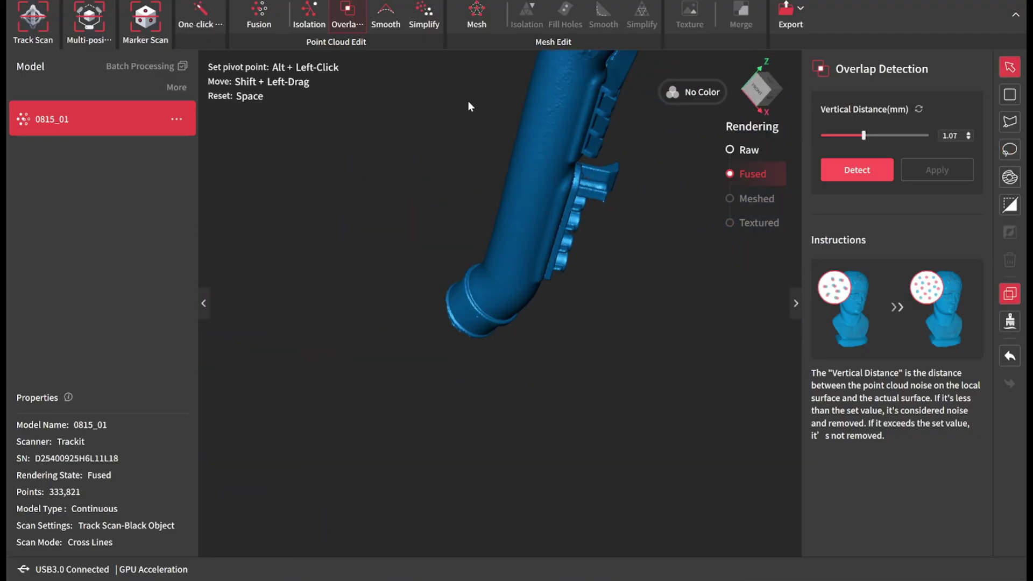
- Mesh the pipe's point cloud at quality 5.5 with automatic hole filling off, and inspect the mesh from all sides
left_click(476, 17)
left_click(965, 166)
left_click(896, 239)
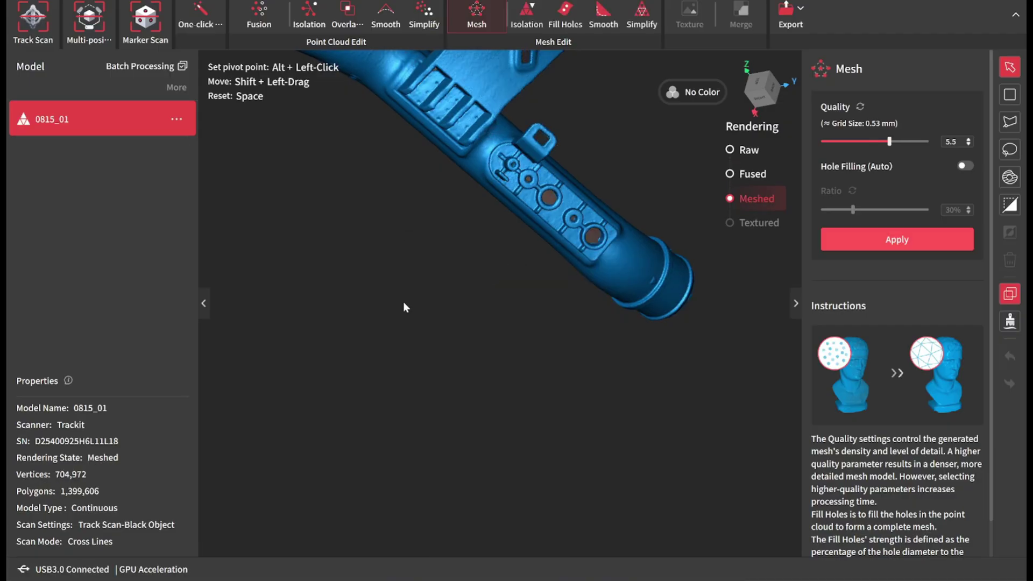
left_click_drag(404, 301, 482, 393)
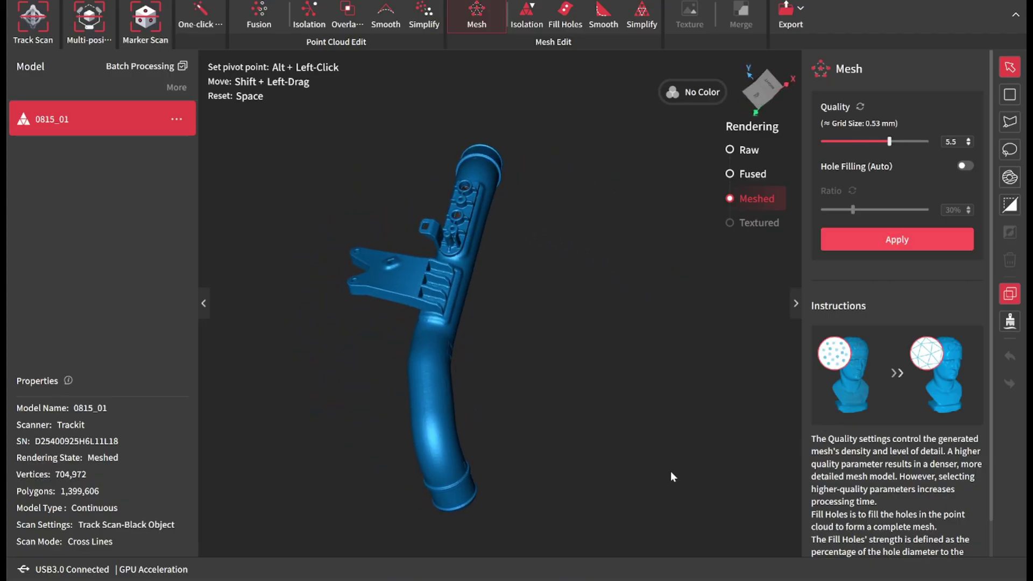
left_click_drag(670, 472, 623, 452)
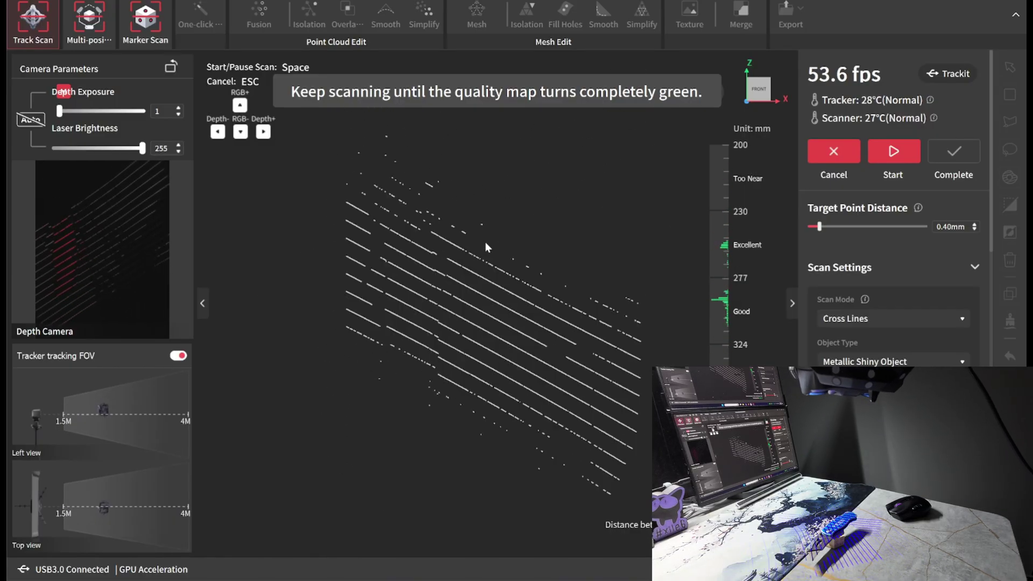
- Scan the small part on the table as a Metallic Shiny Object and inspect its raw point cloud
key("space")
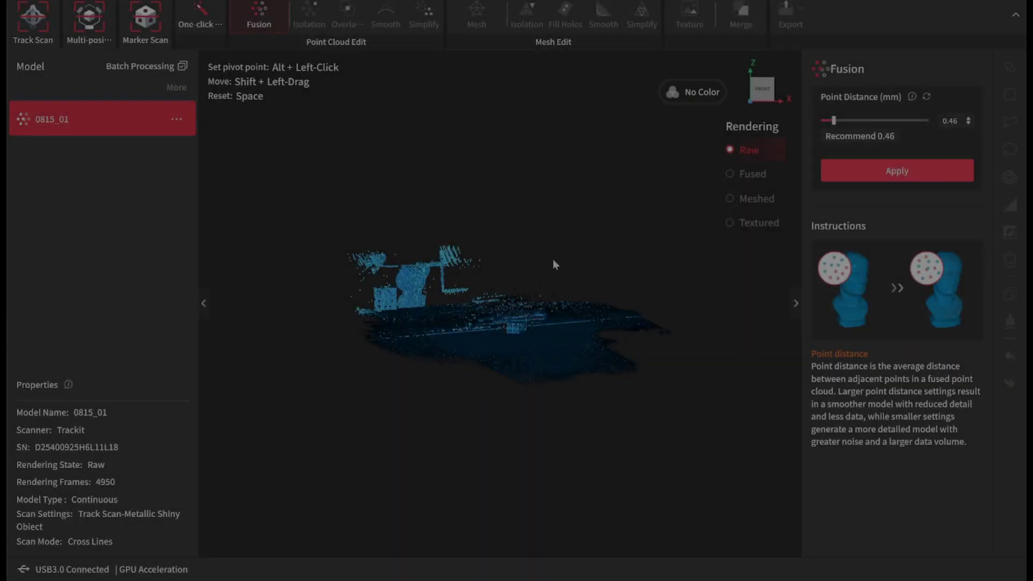
left_click_drag(553, 259, 504, 355)
left_click_drag(608, 247, 450, 280)
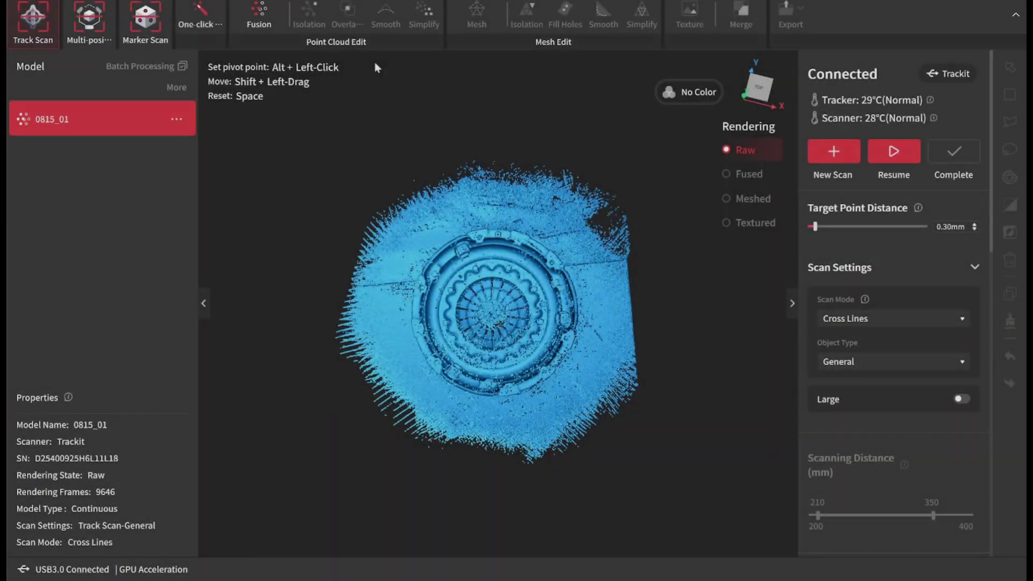
- Fuse the round slotted part's raw point cloud at 0.38 mm point distance and mesh it at quality 4.8 with automatic hole filling off
left_click(259, 16)
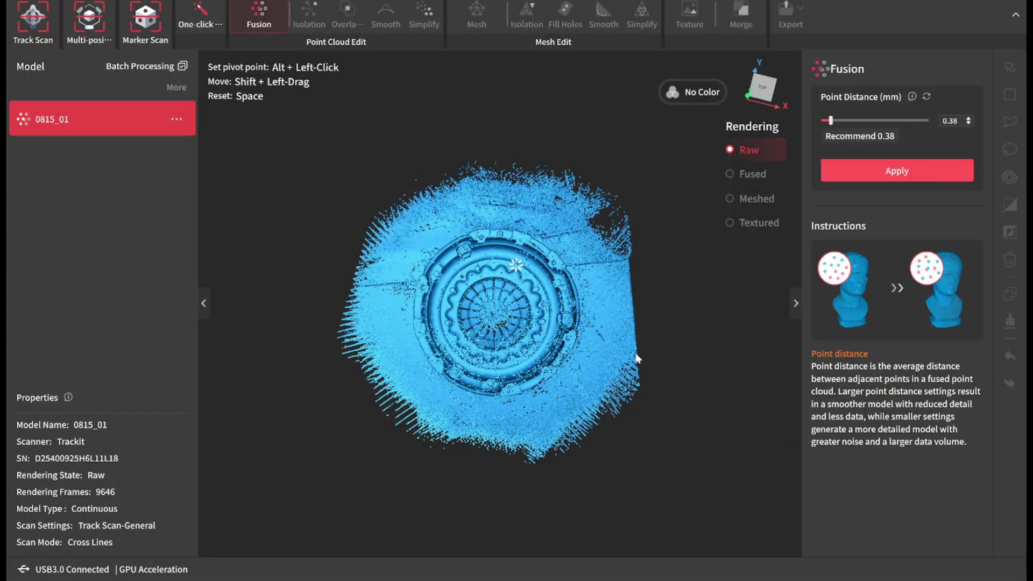
left_click_drag(530, 415, 460, 272)
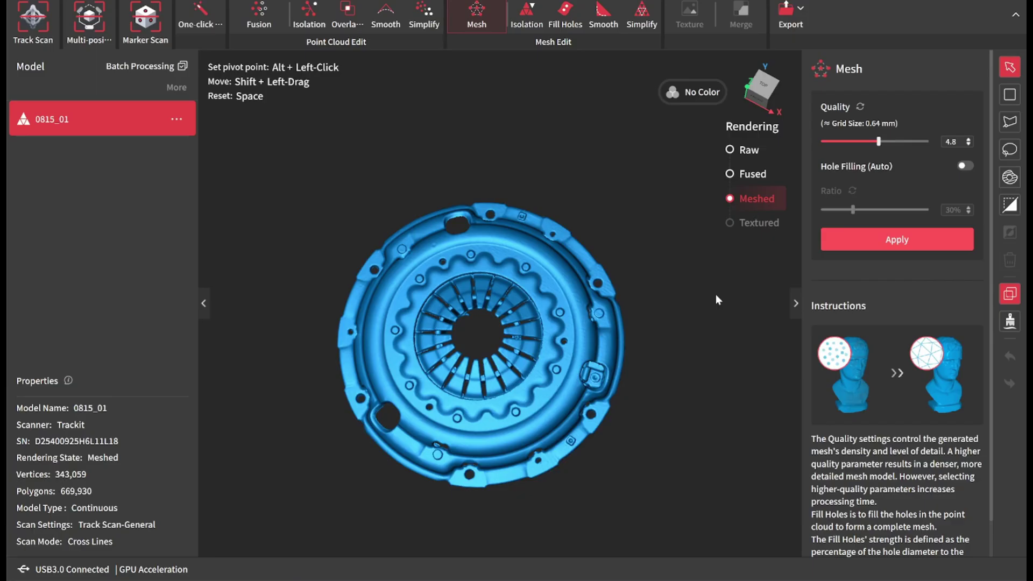
left_click_drag(698, 299, 347, 313)
key("space")
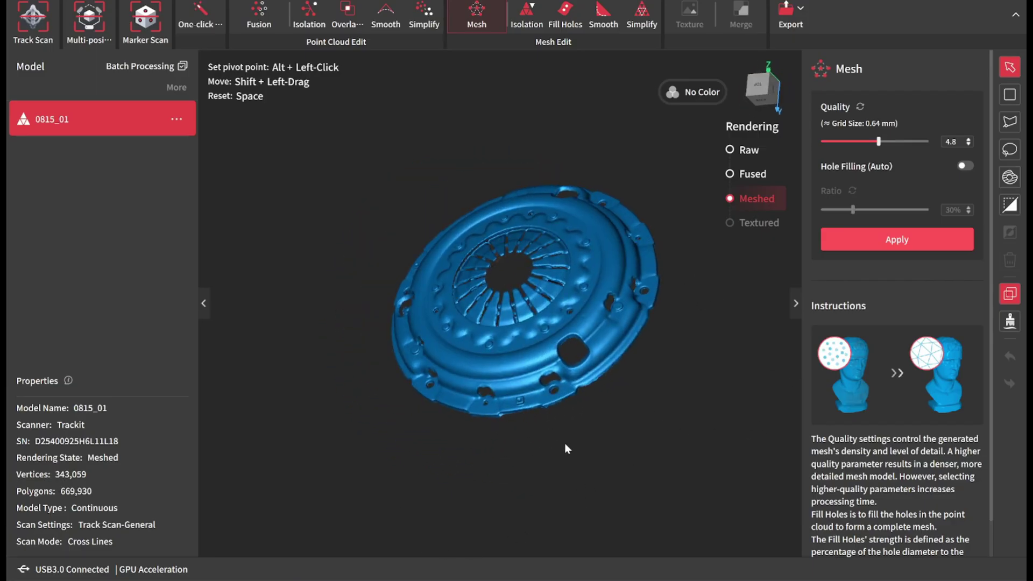
- Open the mesh isolation settings and compare the round part's raw, fused and meshed renderings, examining the raw point cloud from several angles
left_click(526, 16)
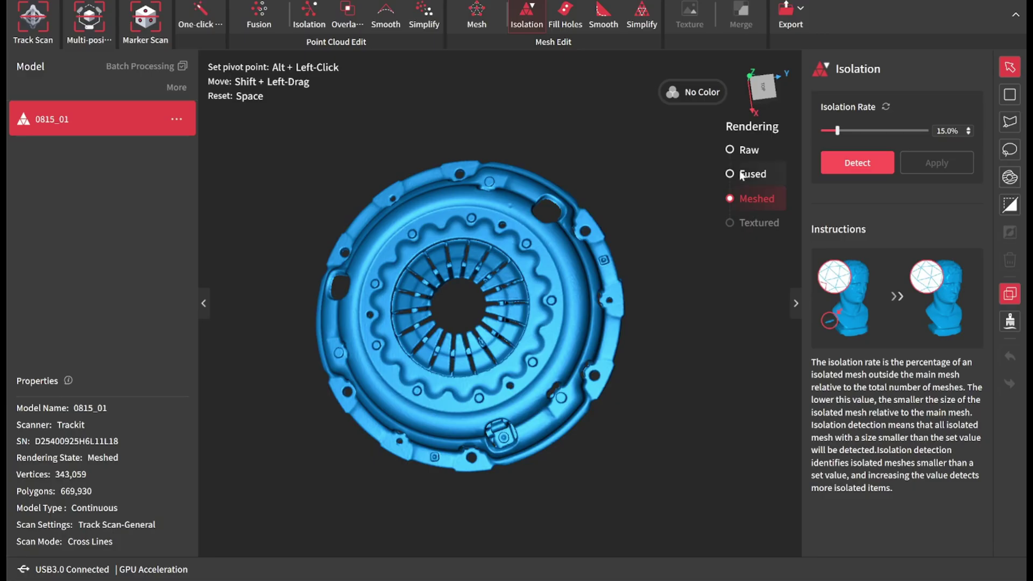
left_click(730, 150)
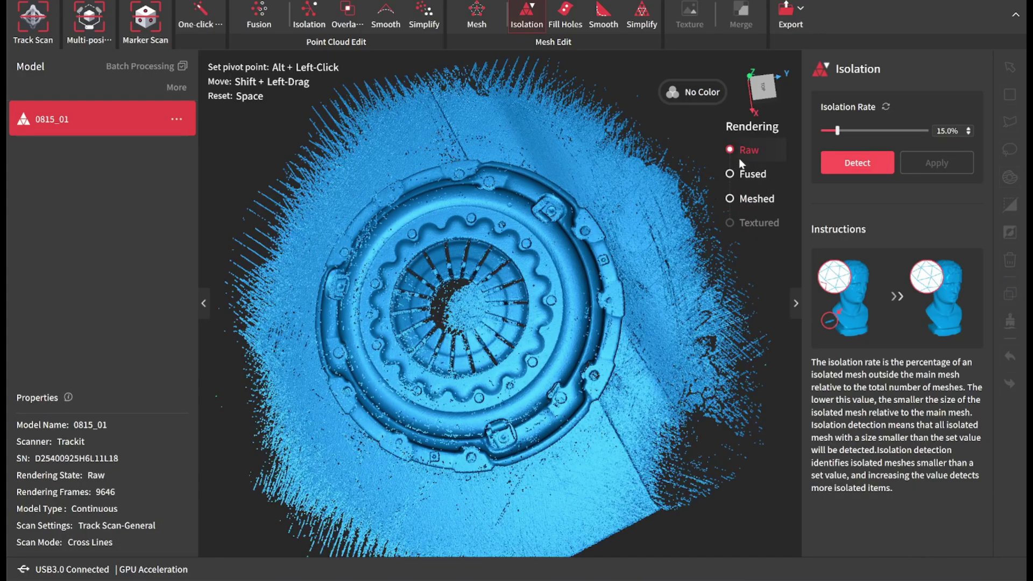
left_click(737, 178)
left_click(734, 198)
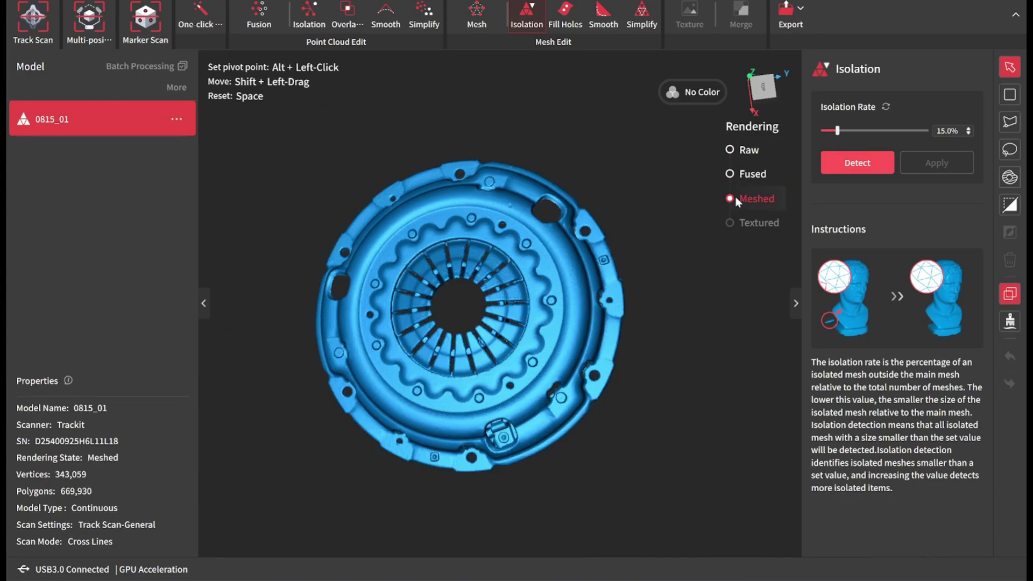
left_click(730, 152)
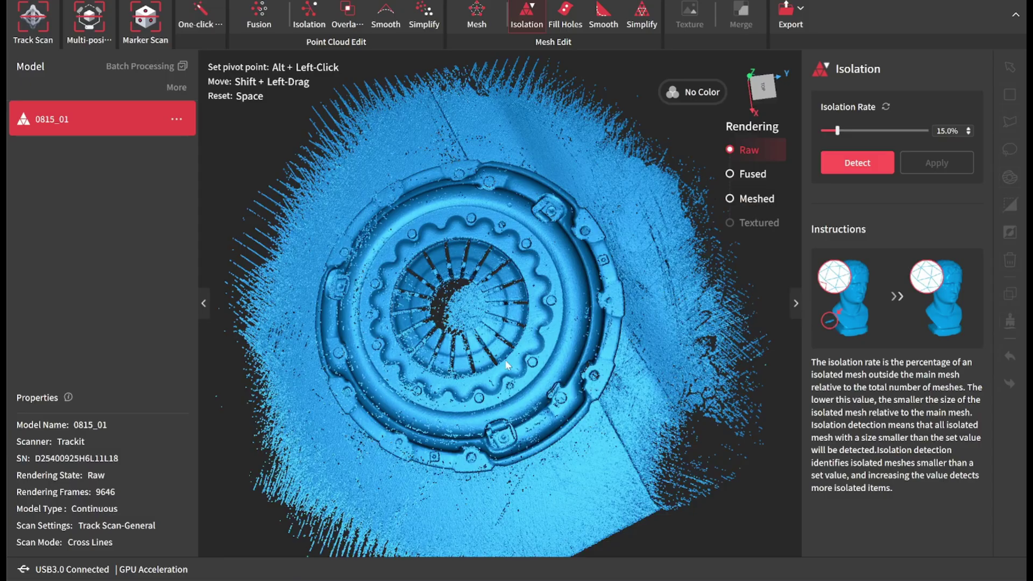
left_click_drag(505, 365, 538, 349)
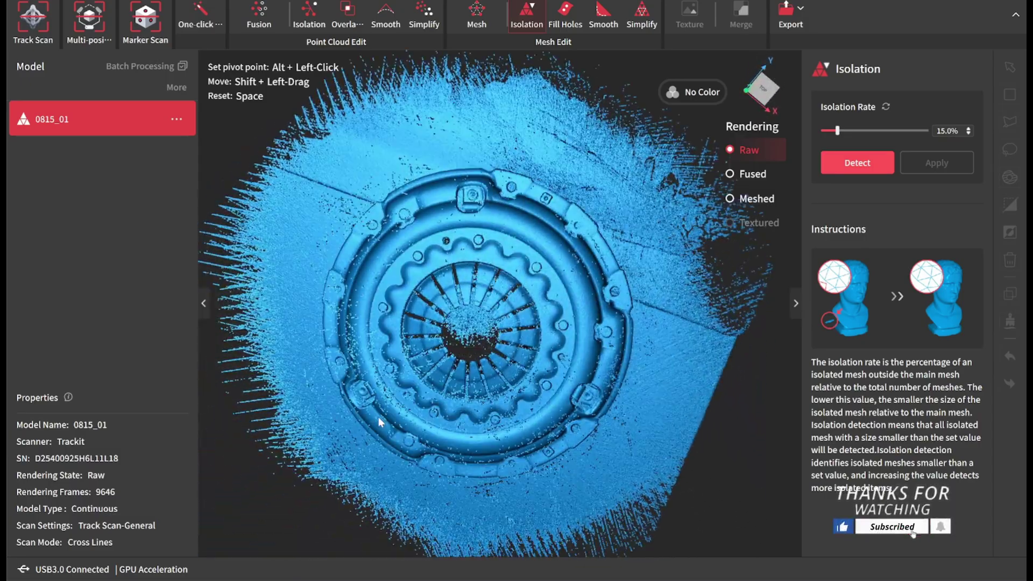
left_click_drag(634, 350, 575, 451)
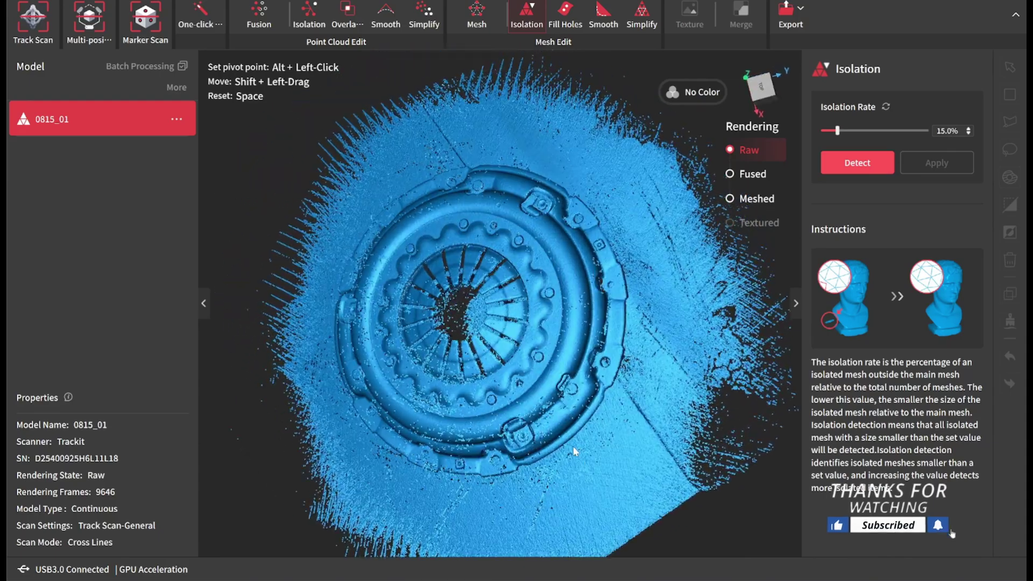